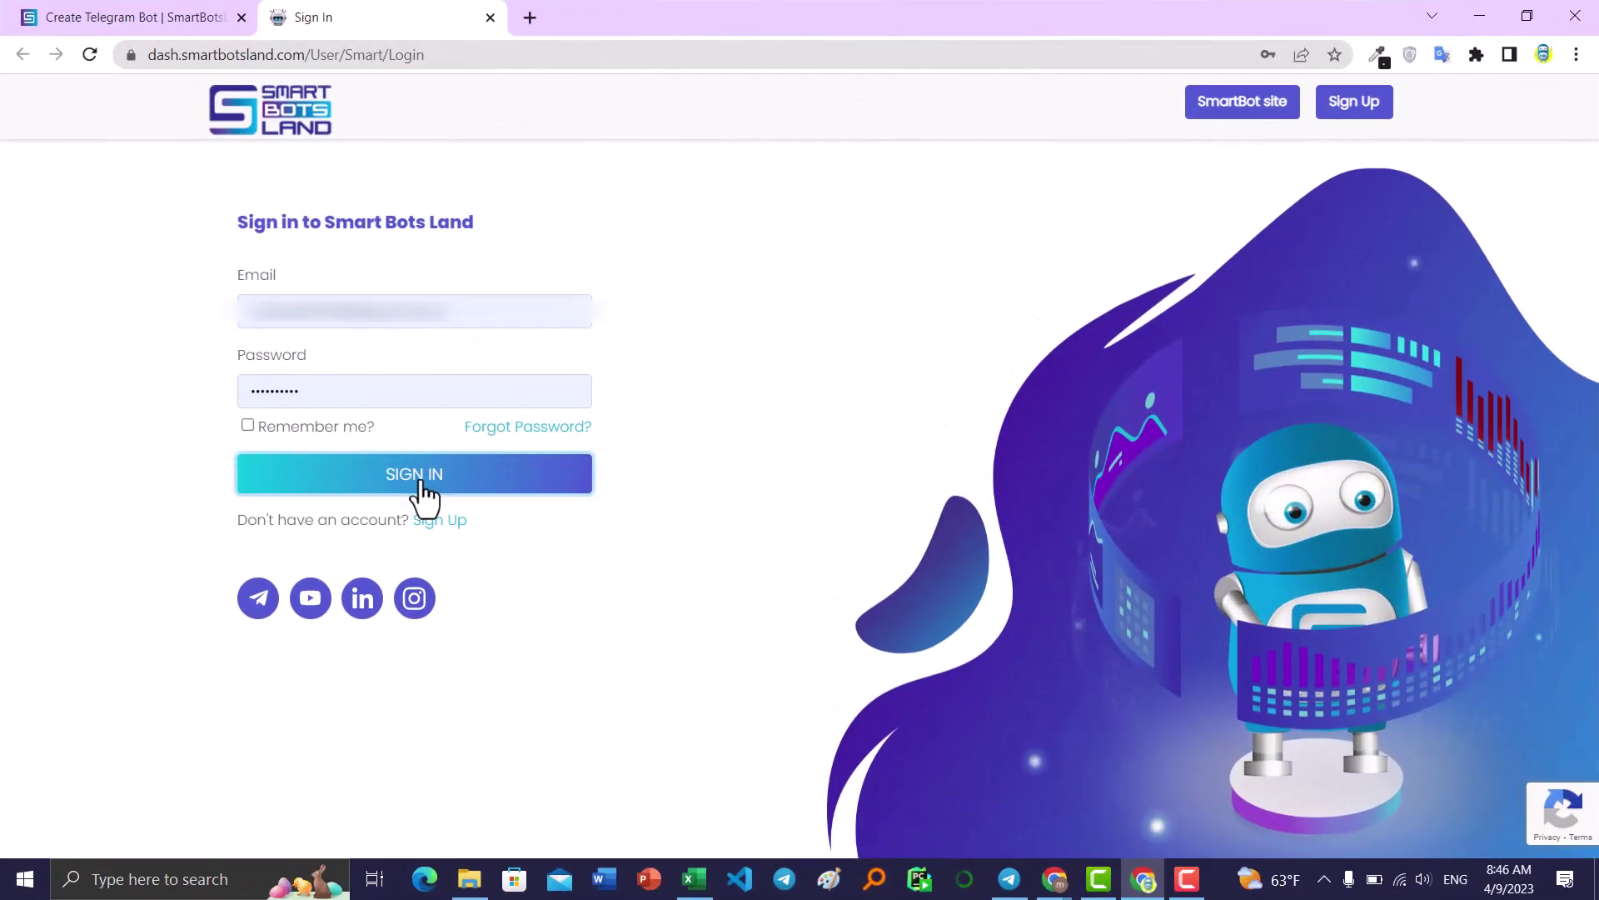
# - Sign in as administrator and open Panel Users under Settings
pyautogui.click(426, 491)
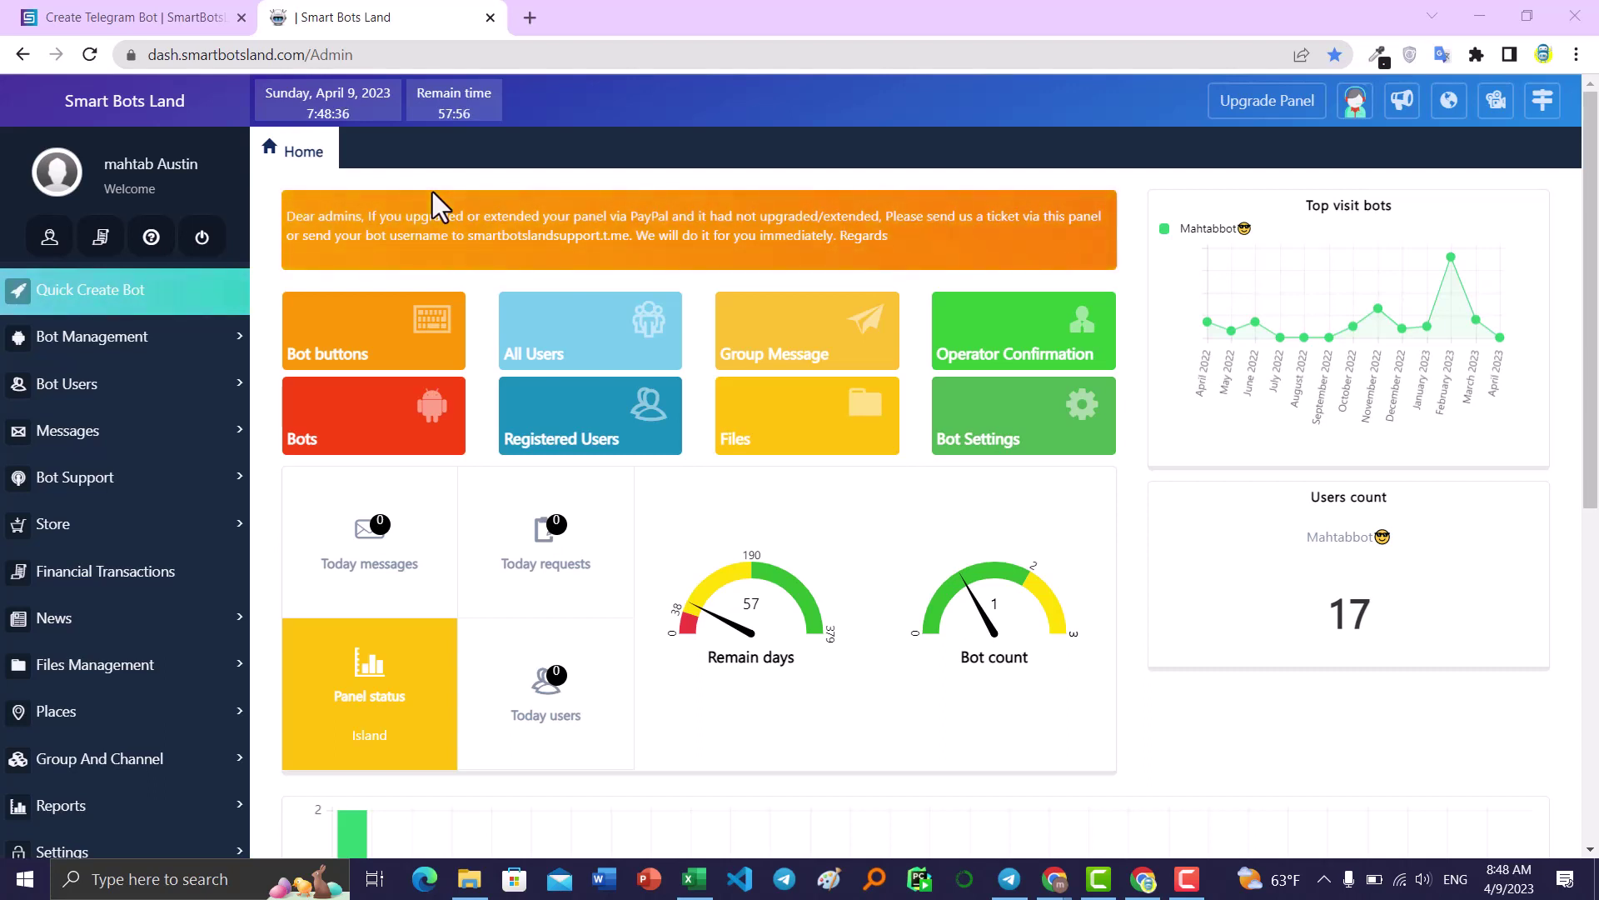
pyautogui.scroll(-2, 145, 664)
pyautogui.click(167, 650)
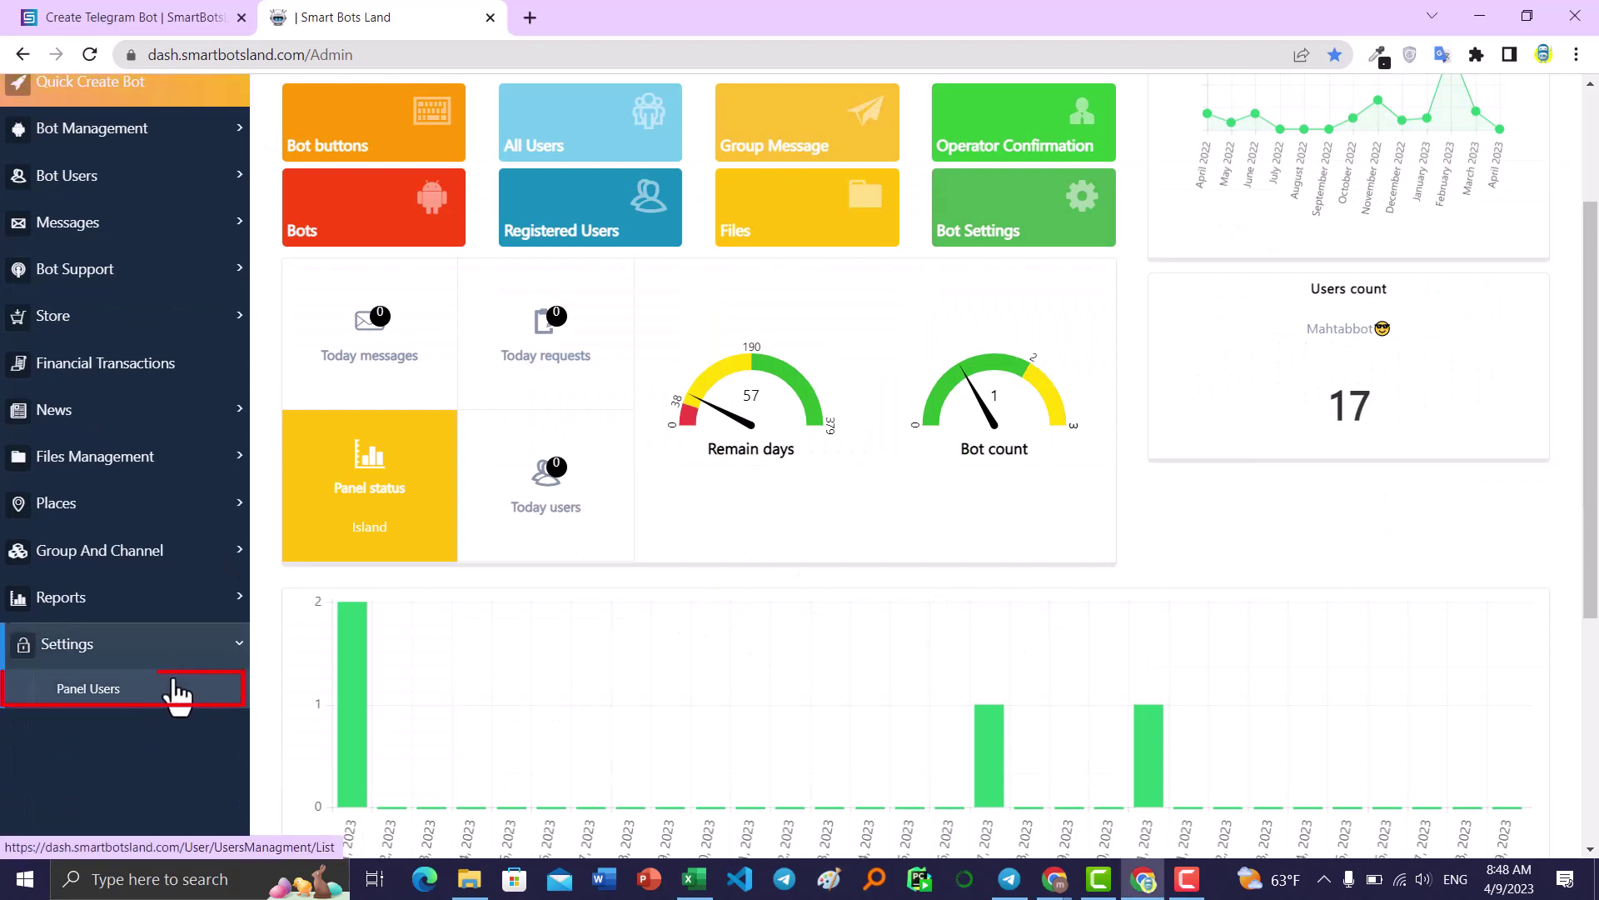
pyautogui.click(172, 689)
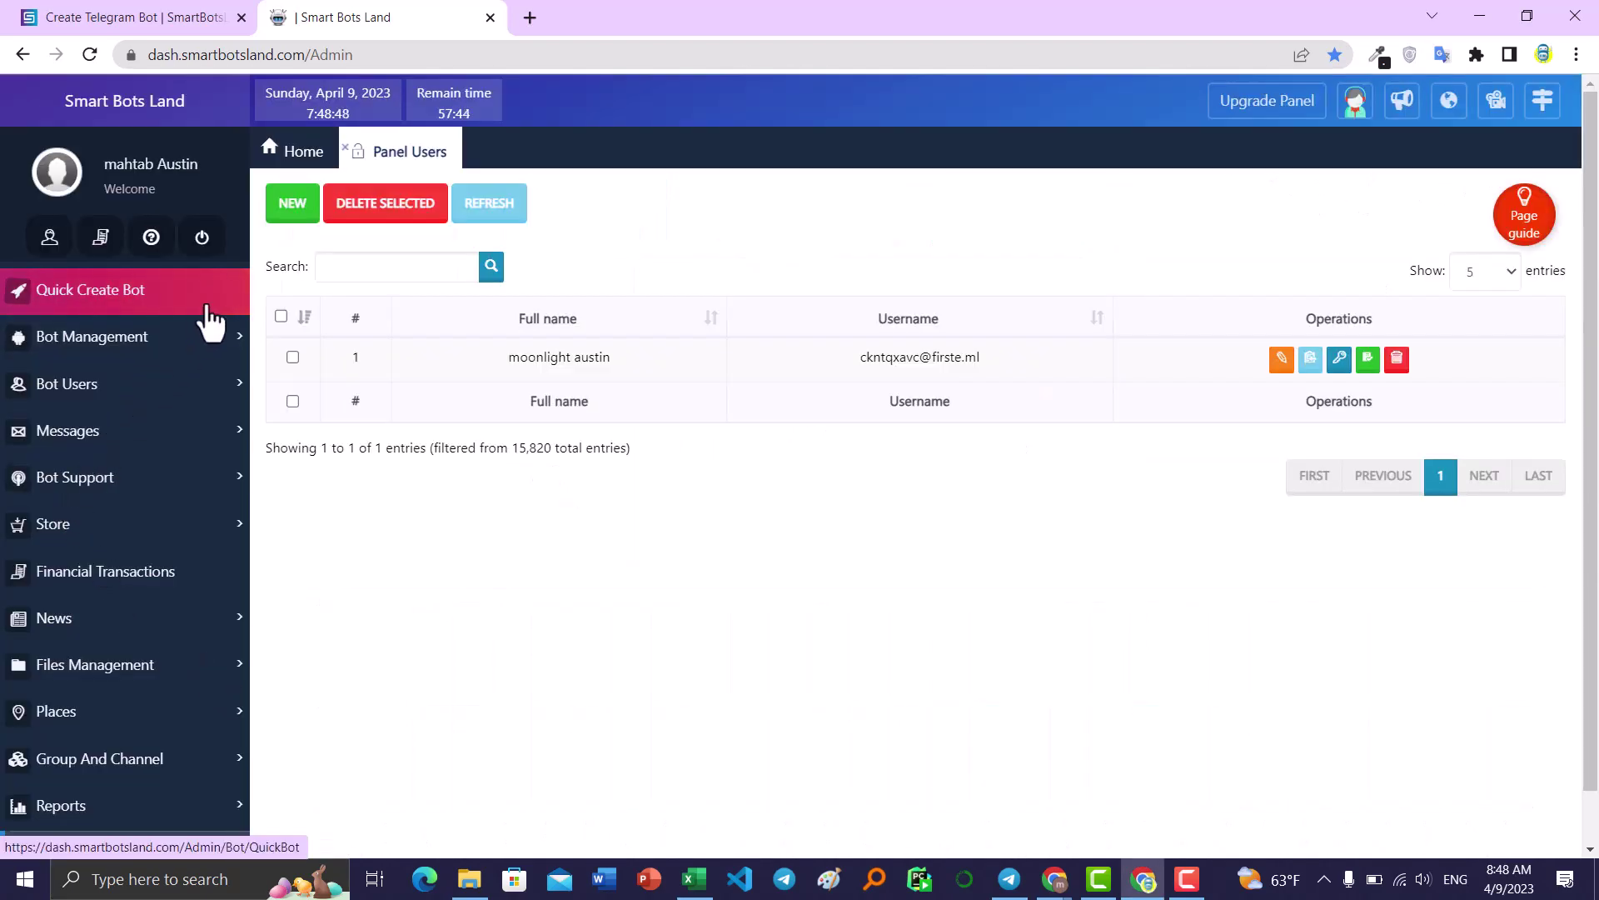
pyautogui.click(294, 207)
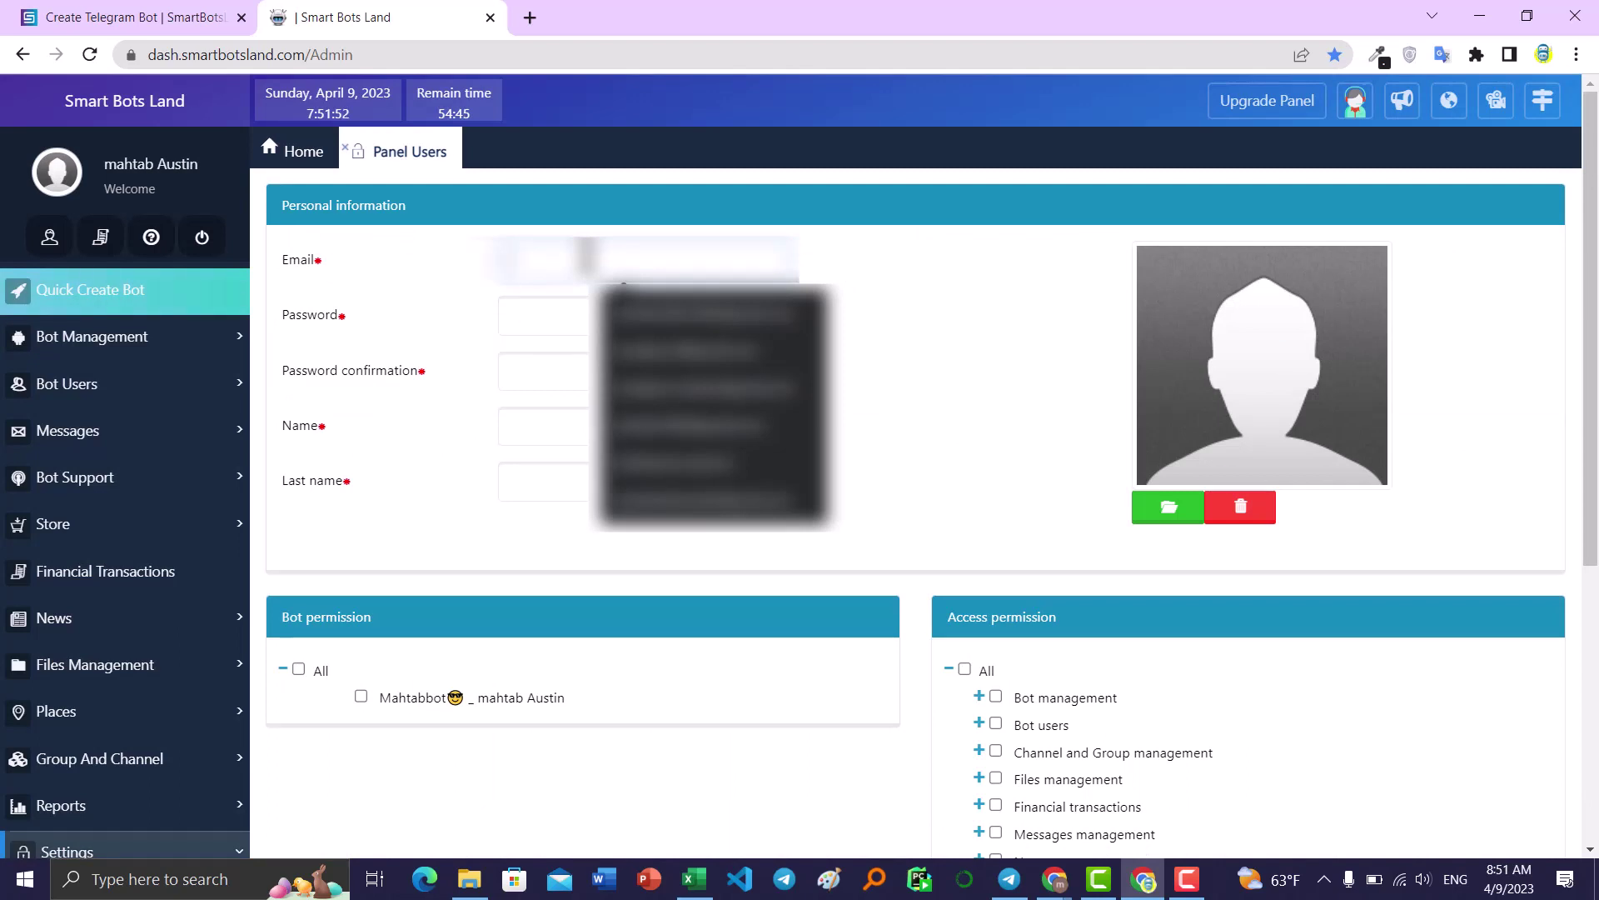
pyautogui.click(587, 319)
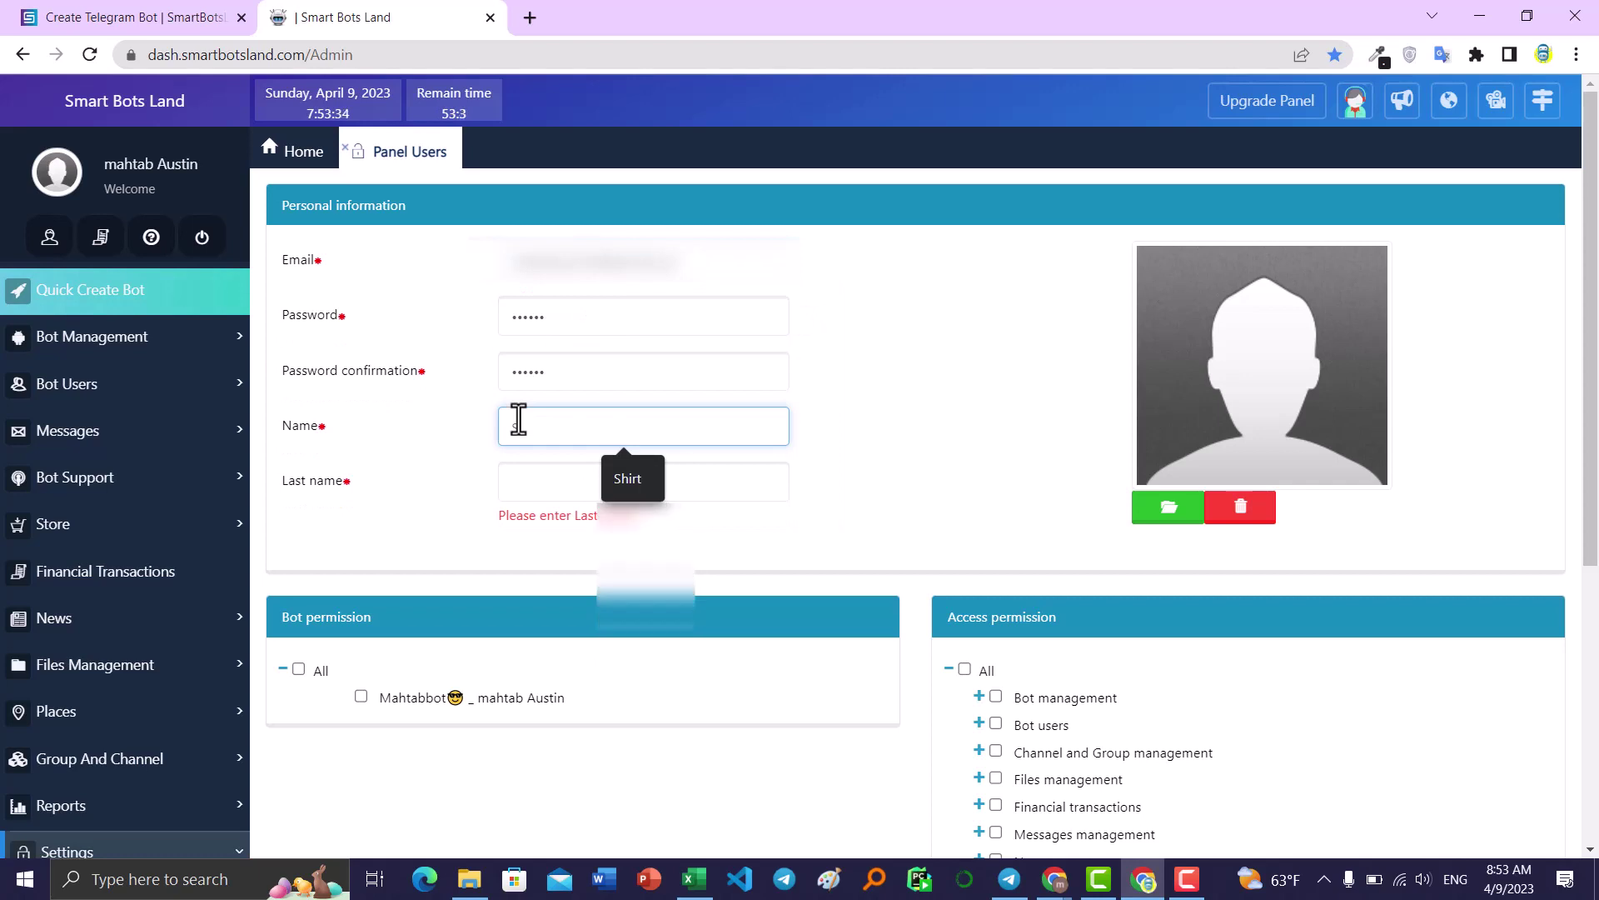
pyautogui.click(535, 482)
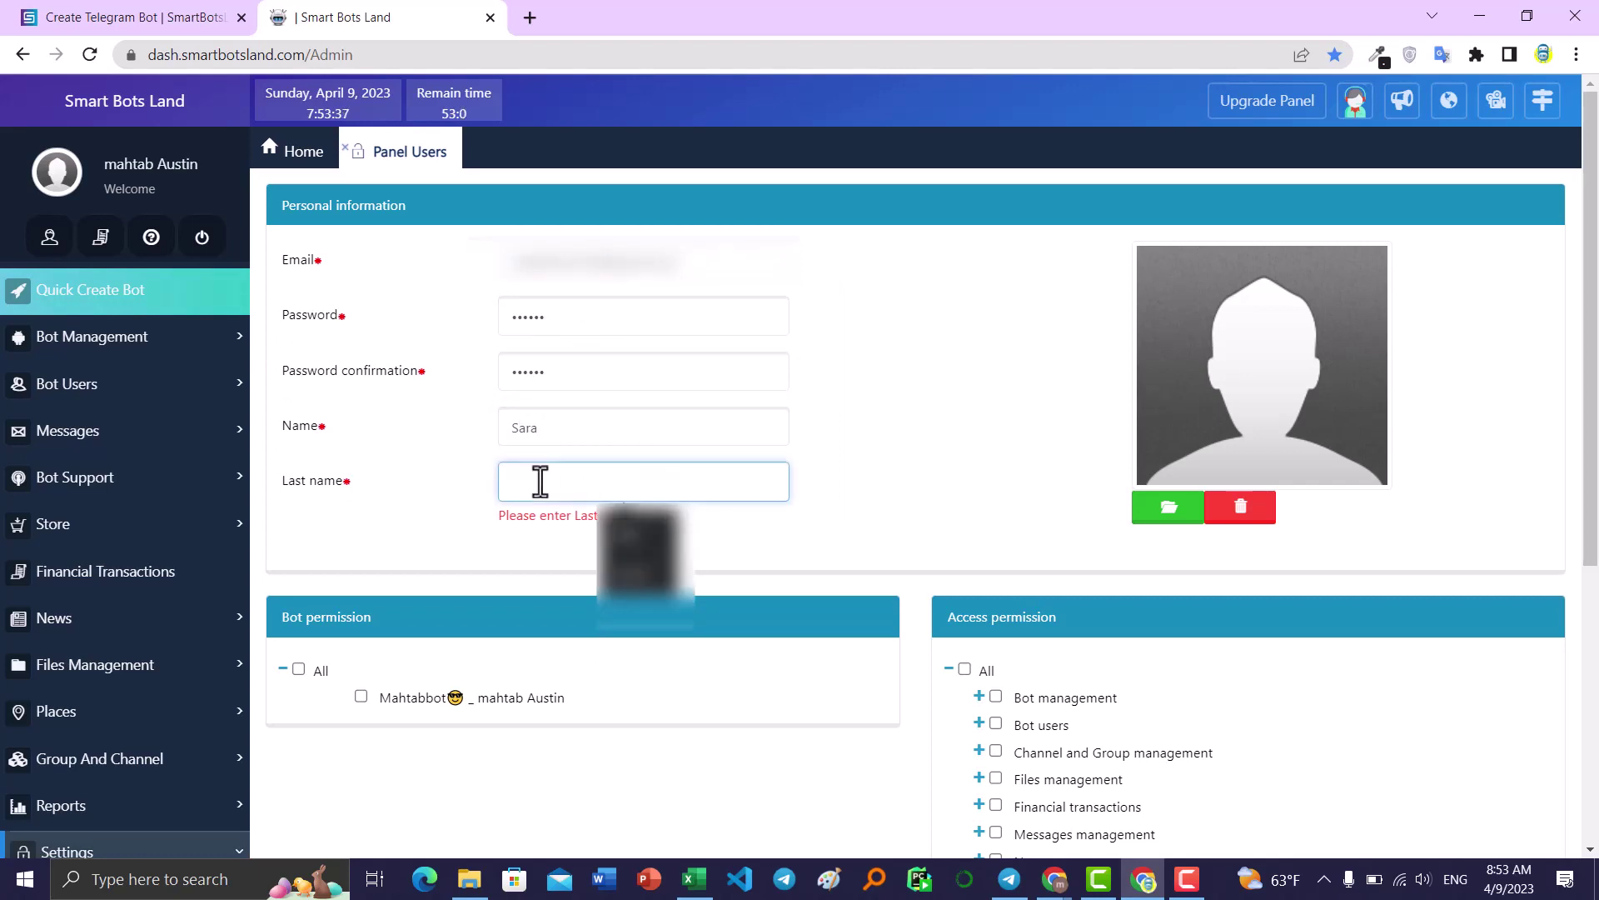
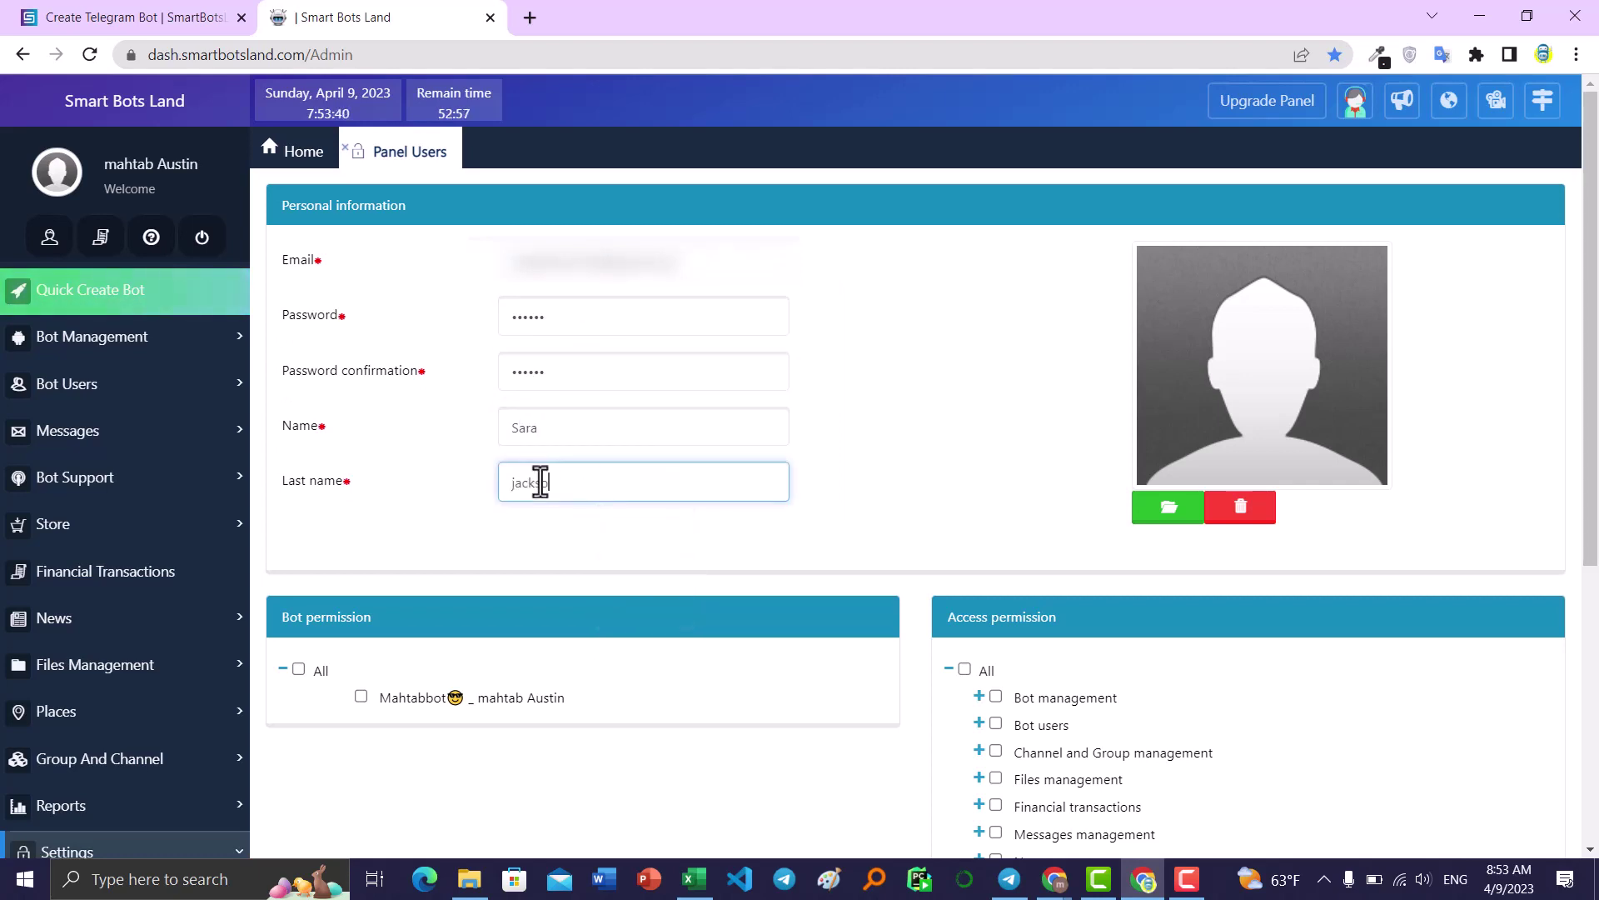
pyautogui.scroll(-3, 626, 375)
pyautogui.click(635, 297)
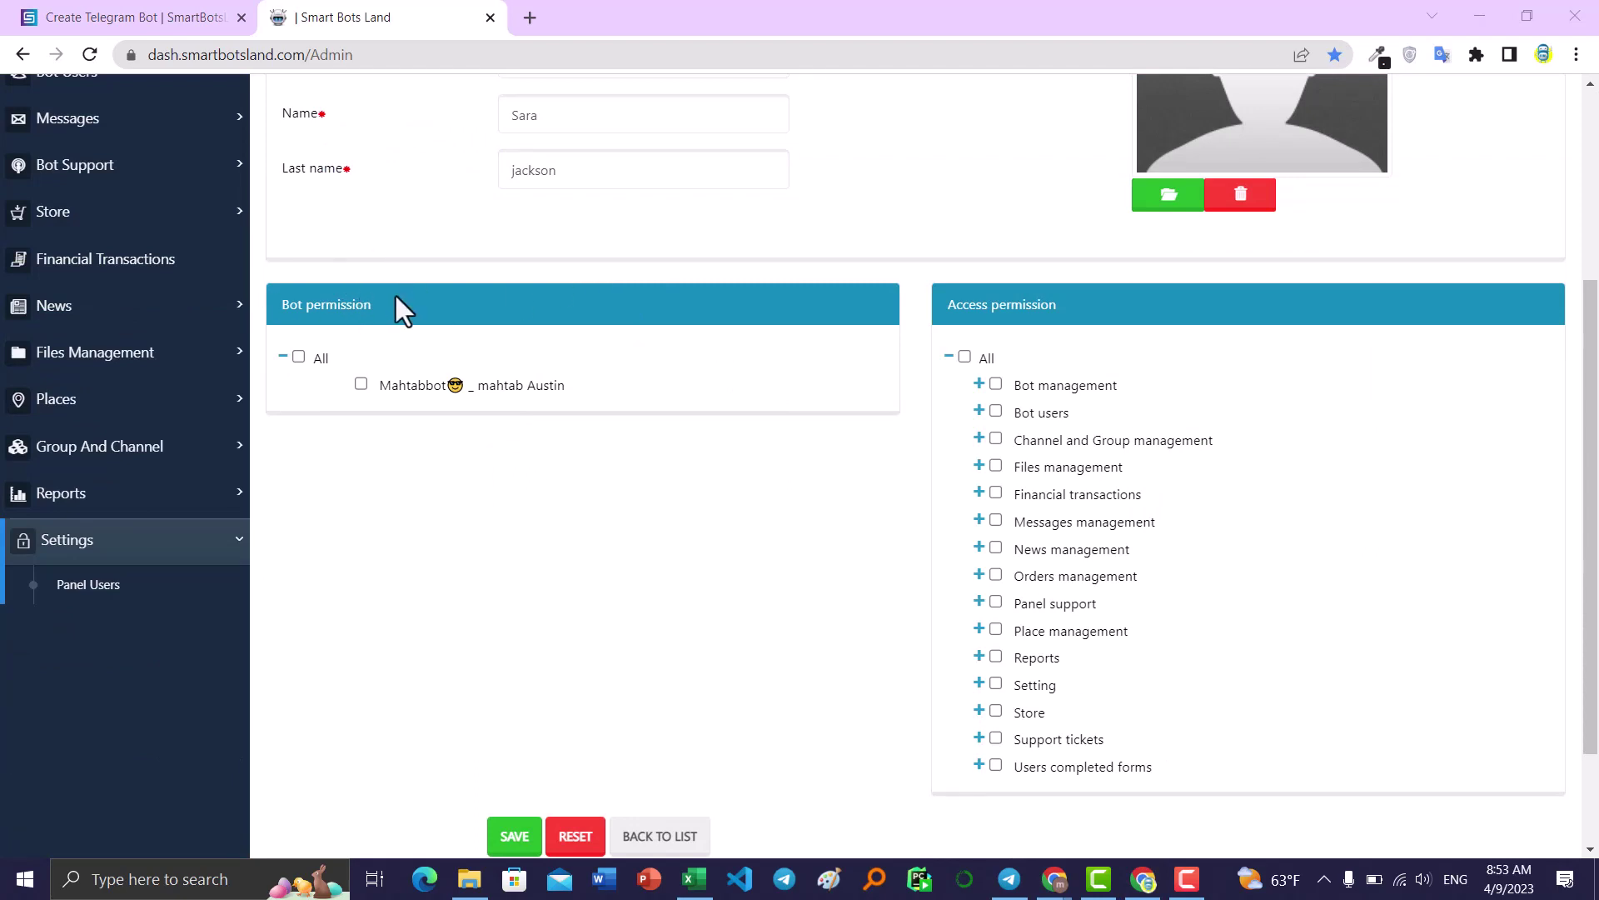
pyautogui.scroll(3, 435, 701)
# - Save Sara with all bots, minus Bot management, Channel/Group management and Financial transactions
pyautogui.click(361, 695)
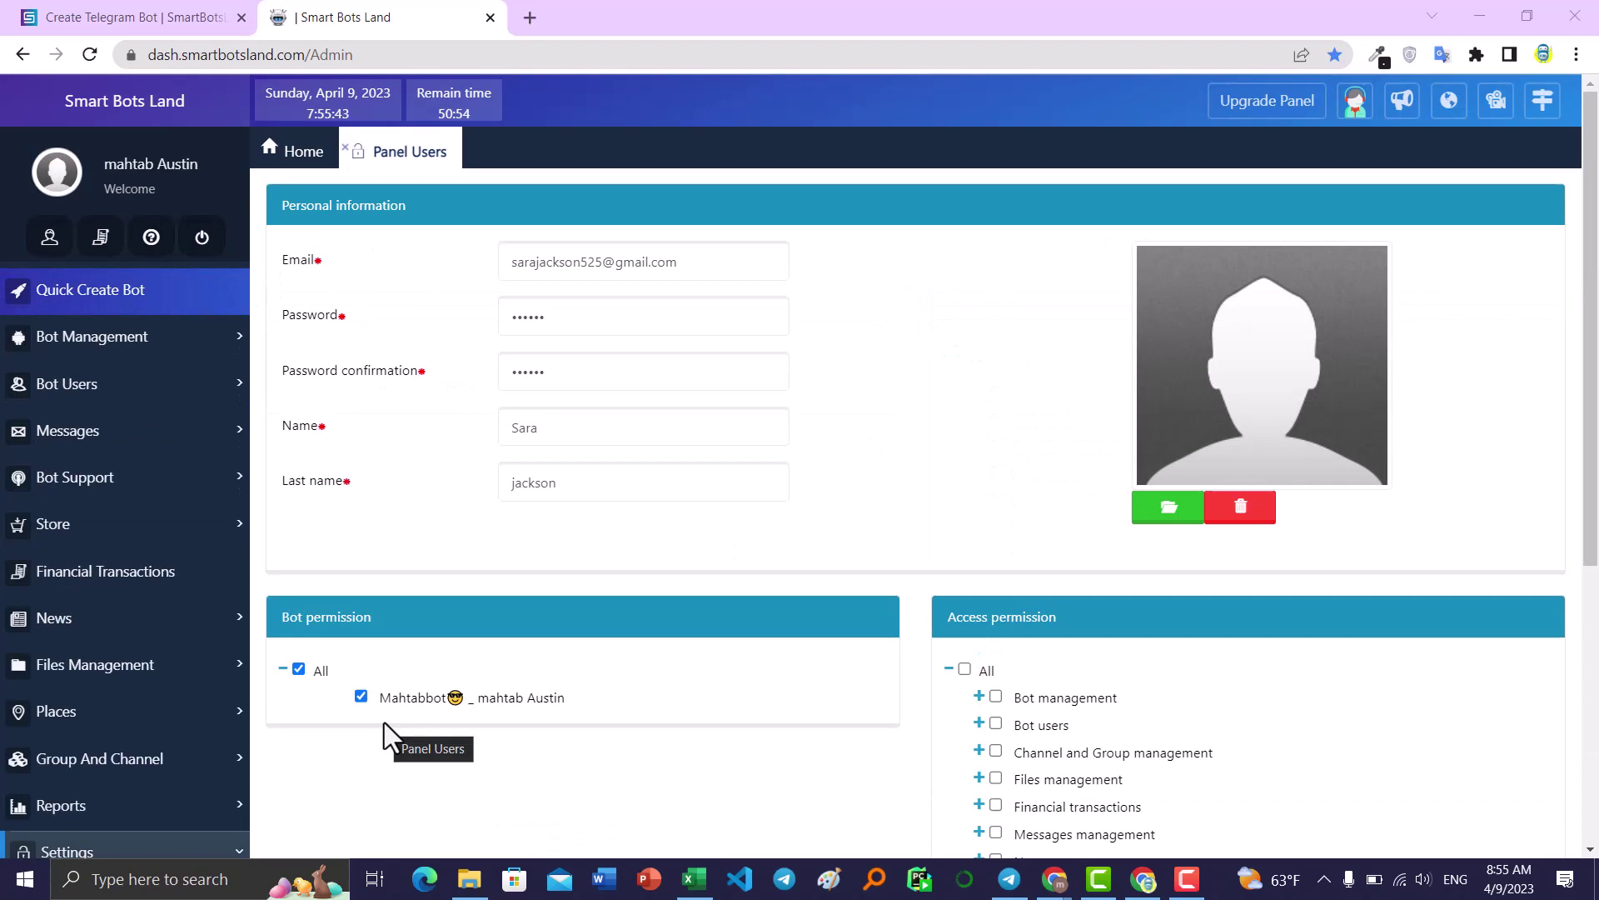
pyautogui.scroll(-2, 739, 707)
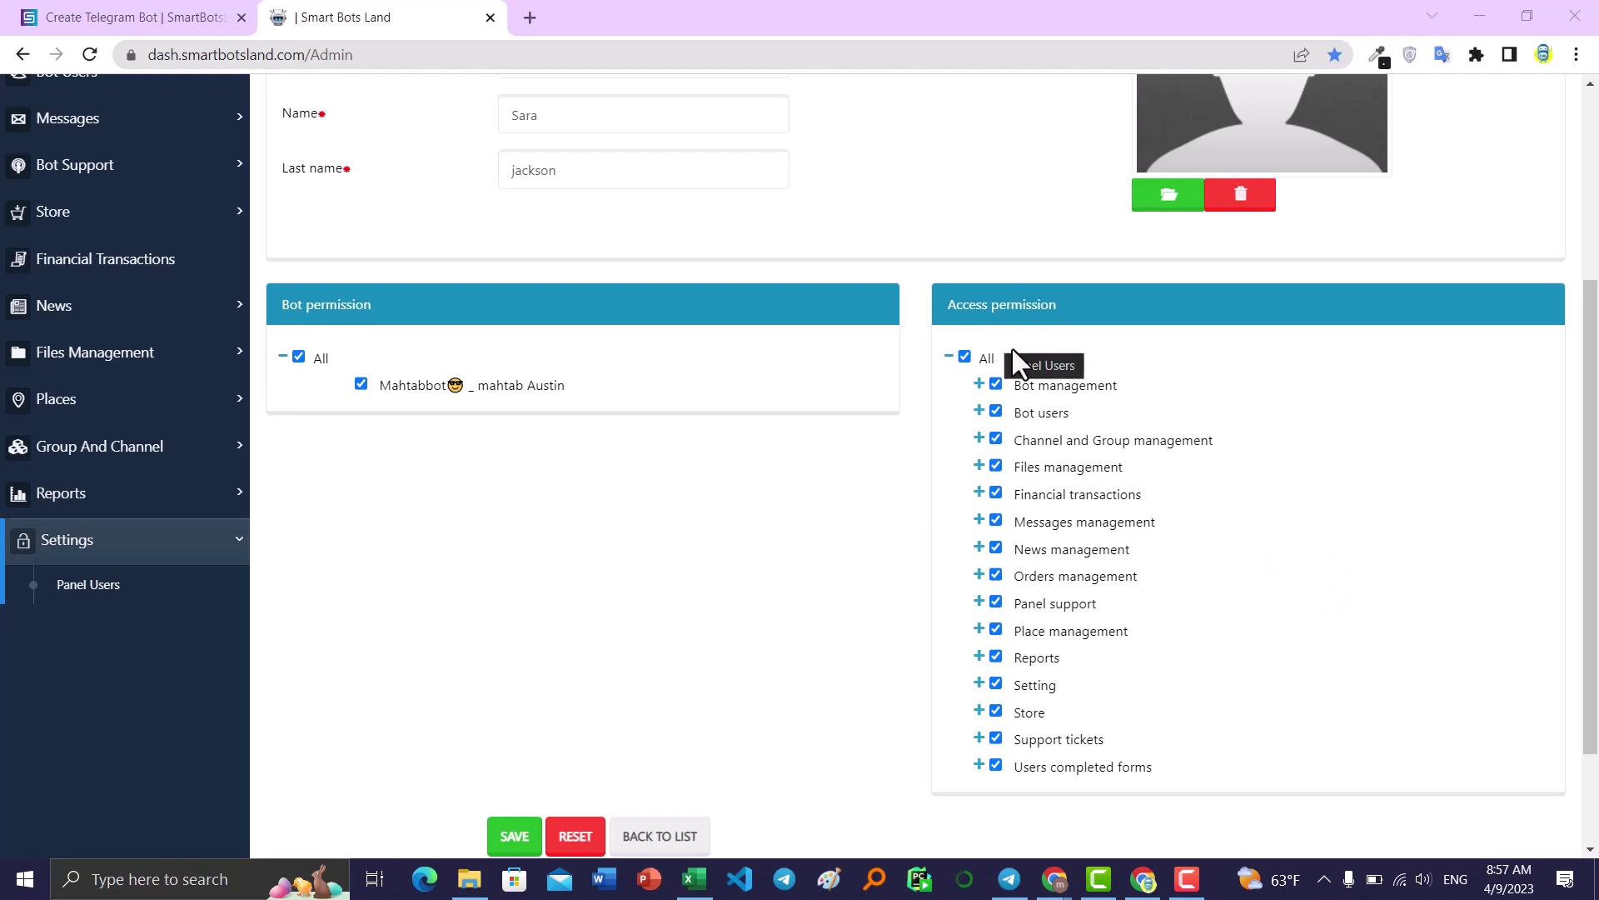
pyautogui.click(997, 386)
pyautogui.click(997, 413)
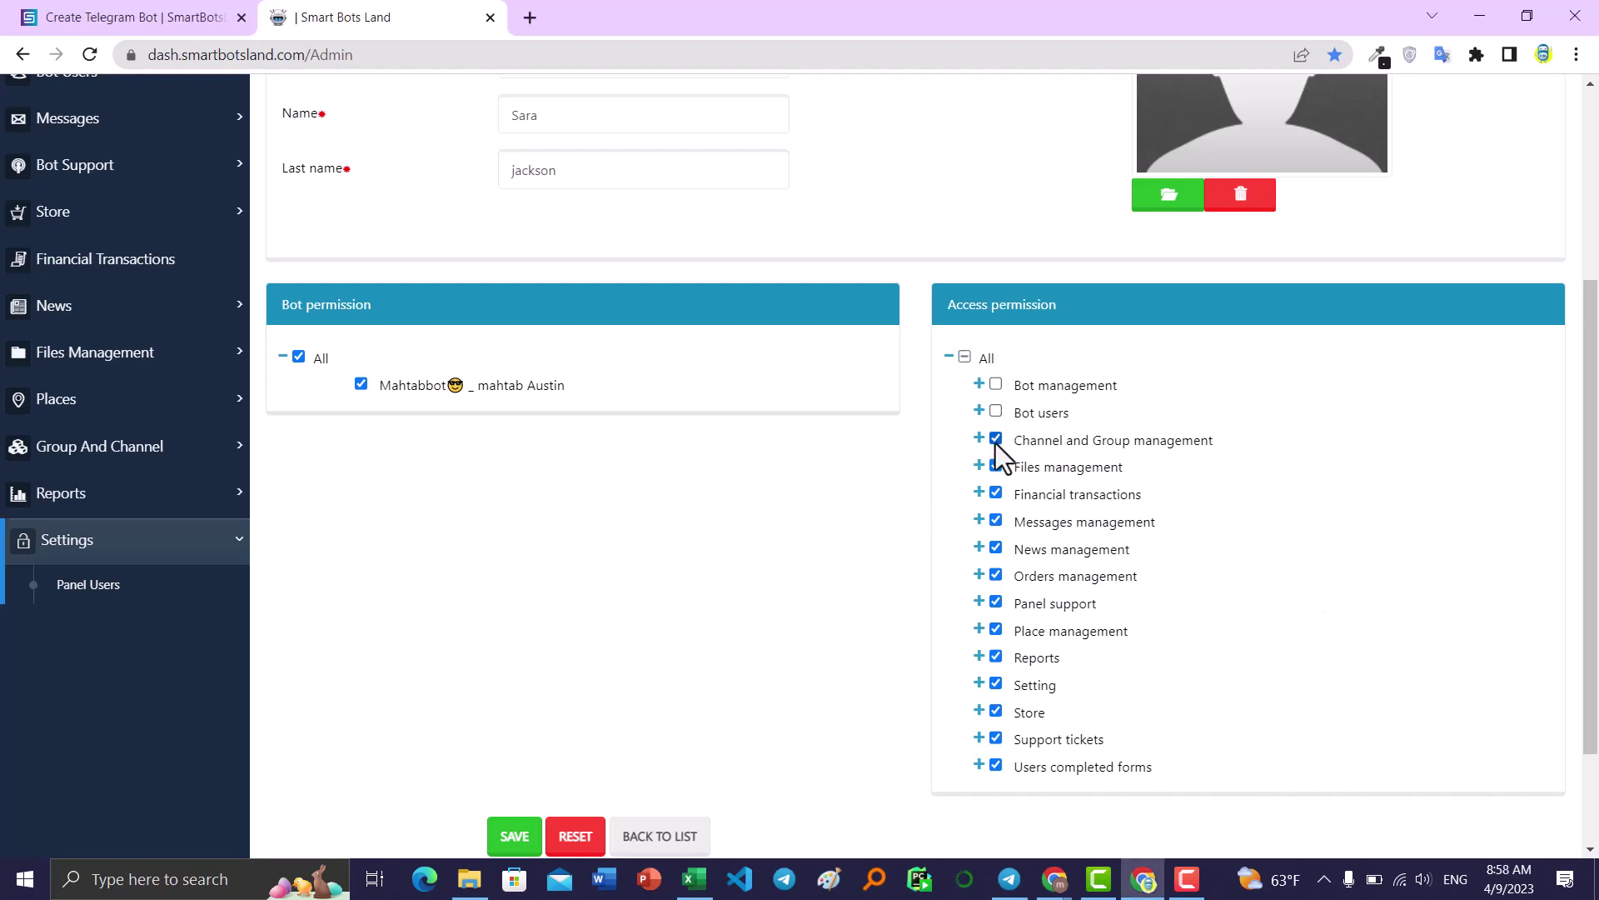
pyautogui.click(996, 441)
pyautogui.click(999, 413)
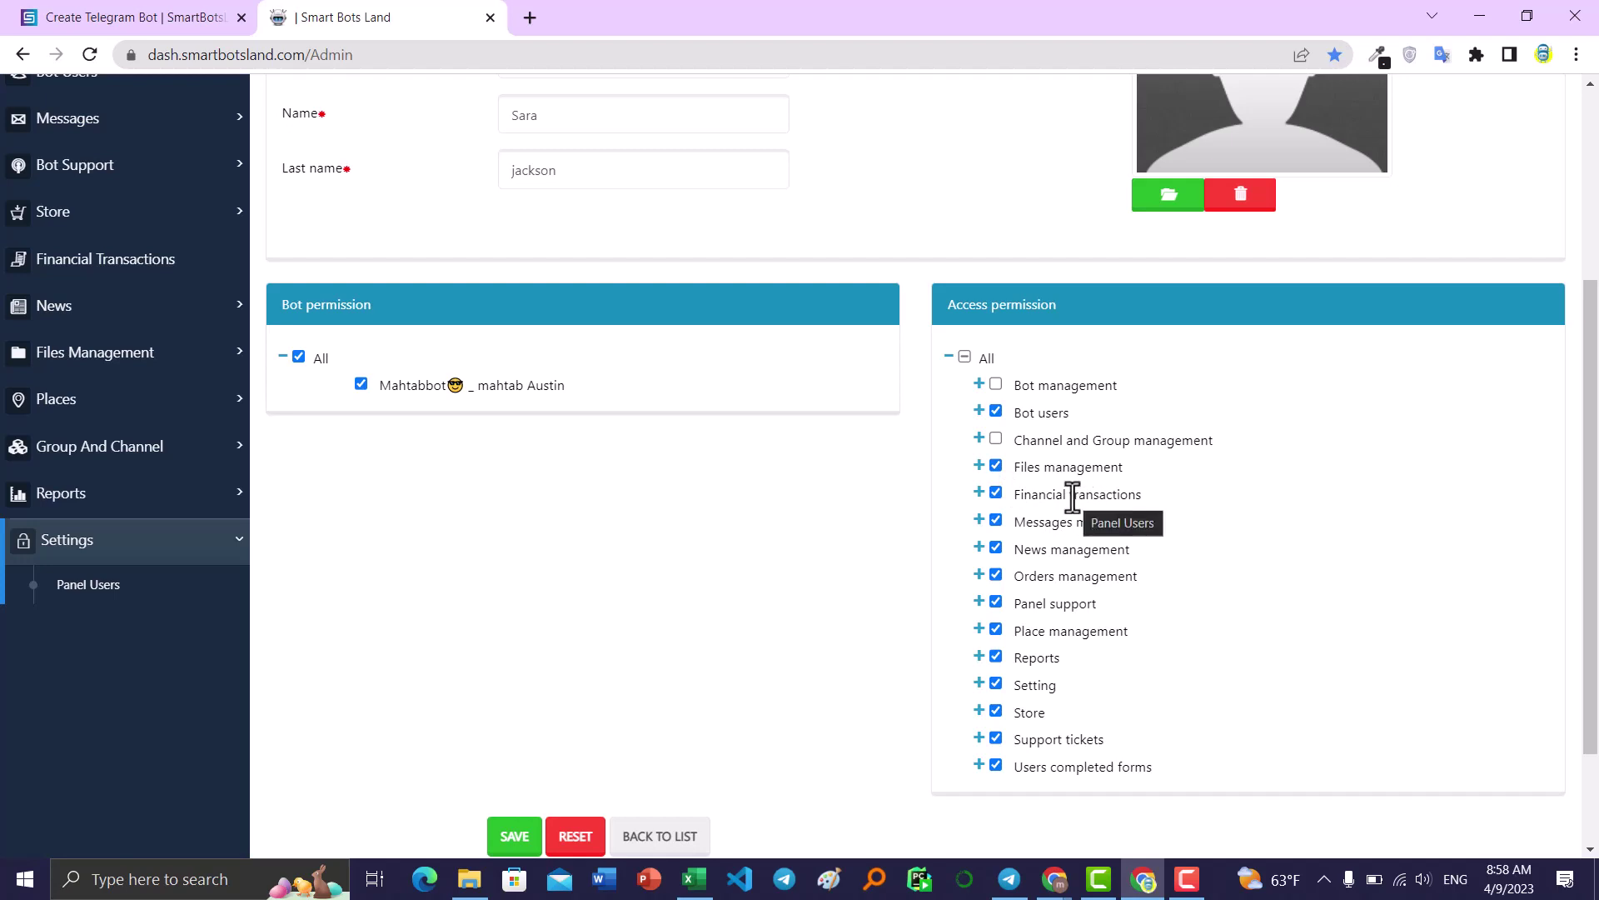
pyautogui.click(996, 494)
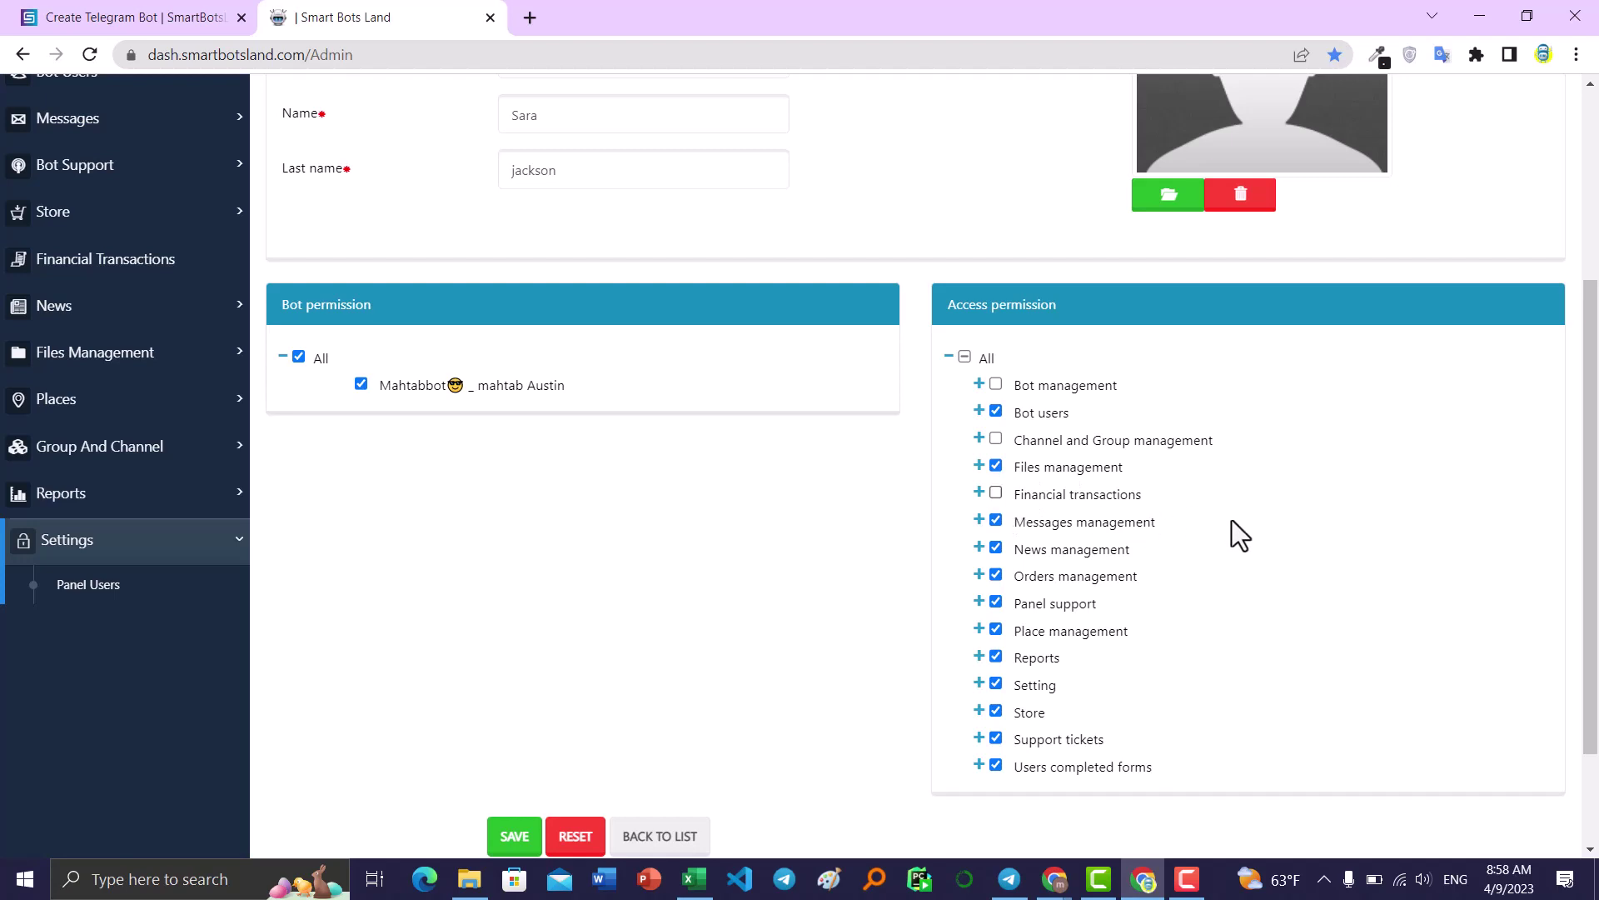
pyautogui.scroll(-2, 1232, 535)
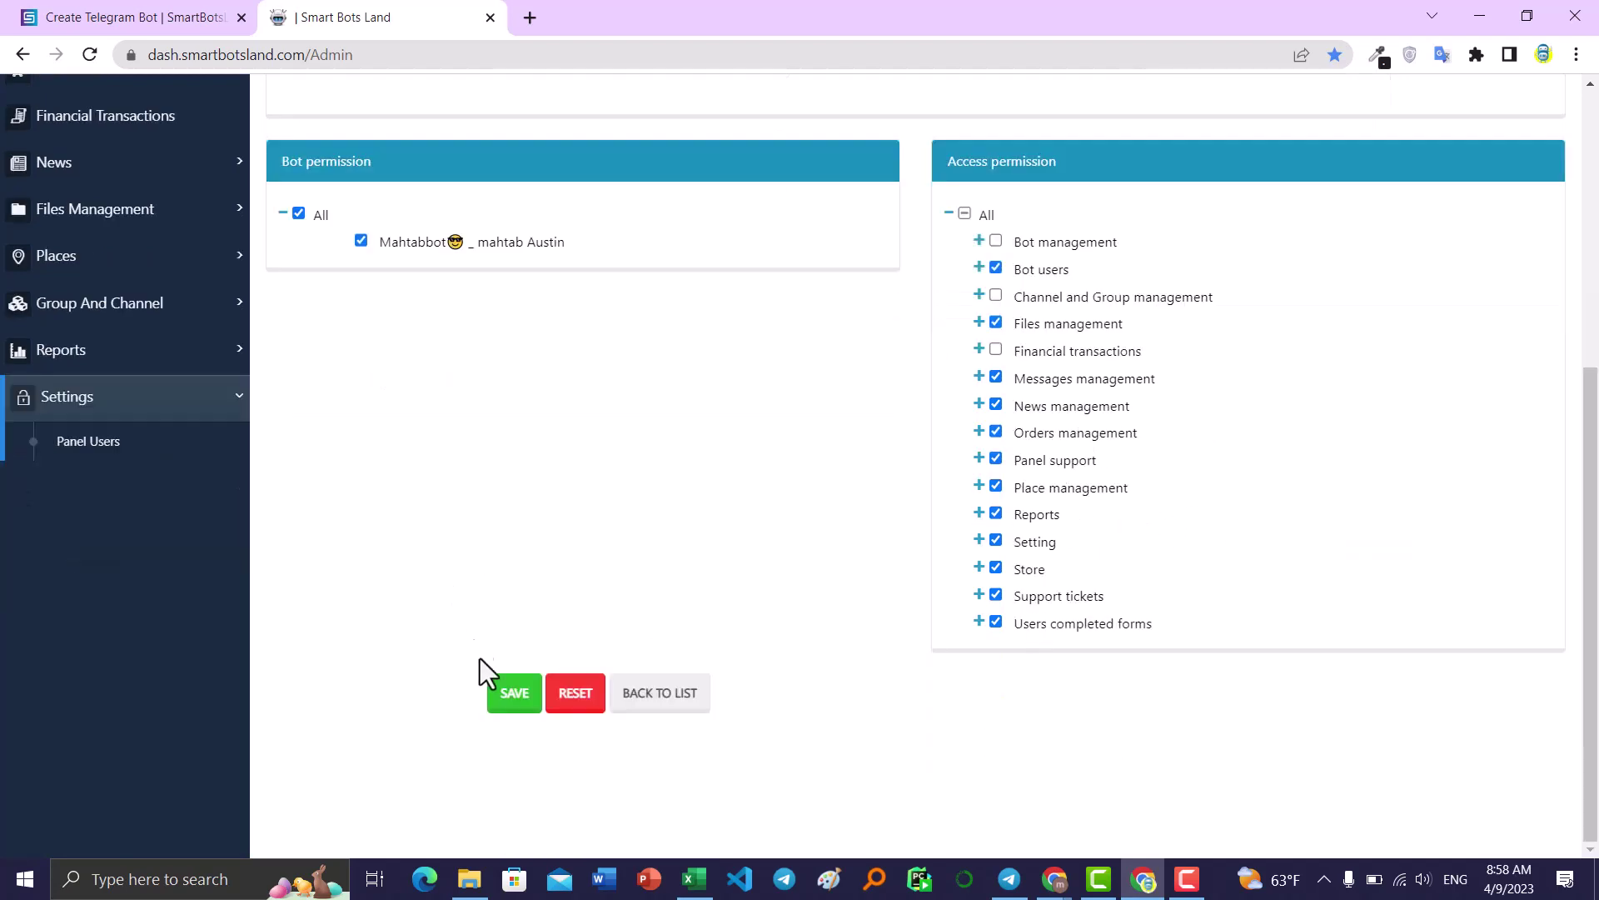
pyautogui.click(507, 703)
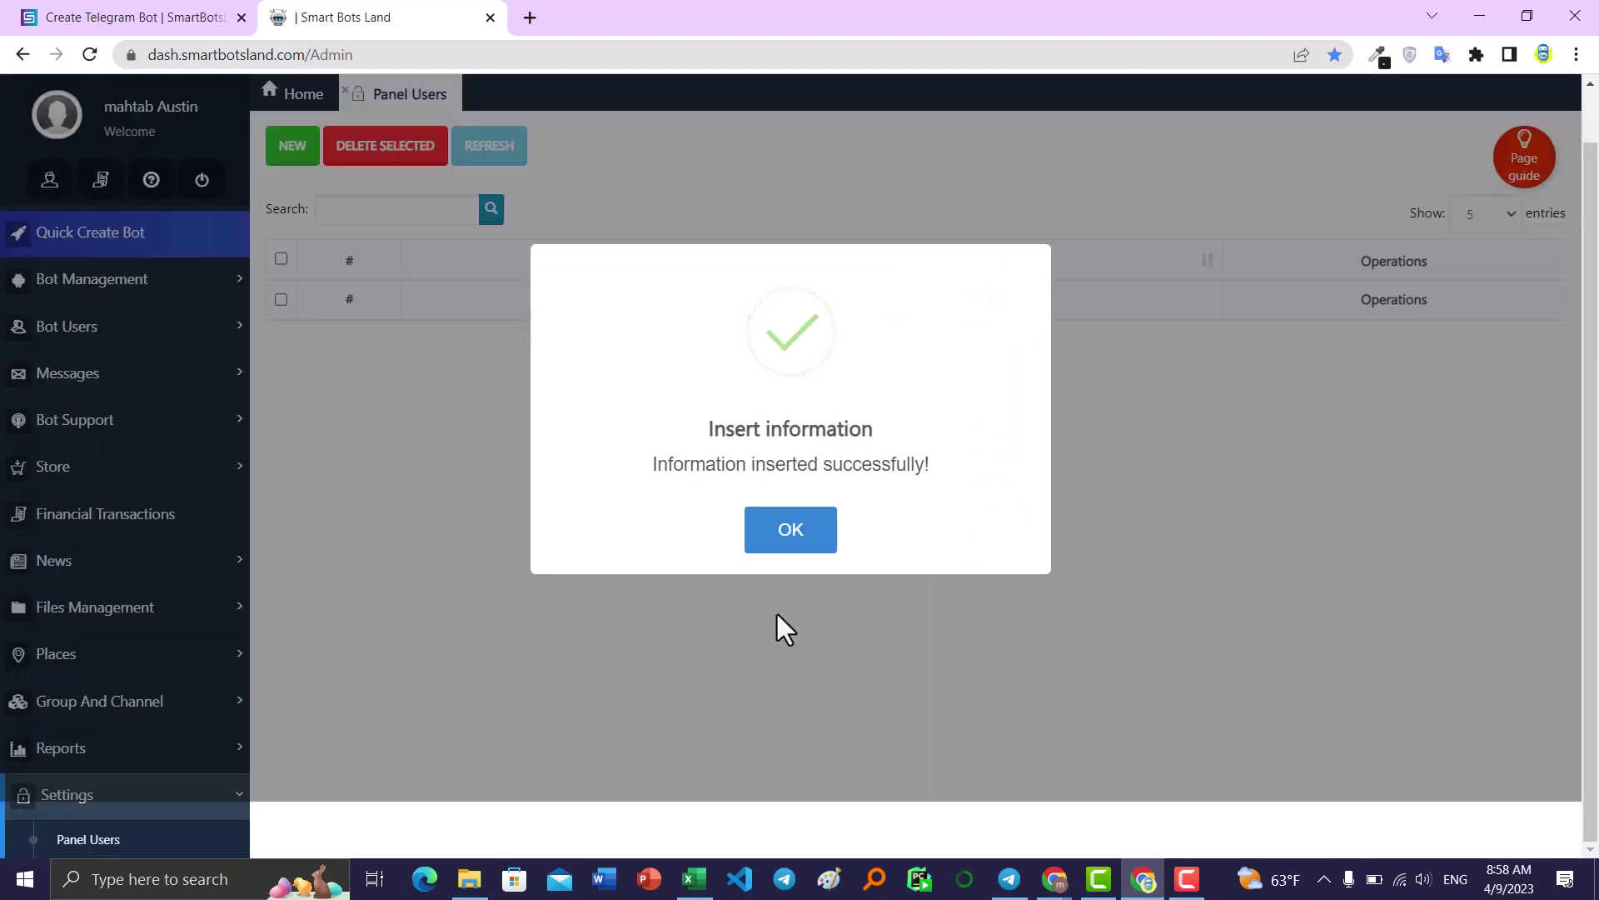
pyautogui.click(792, 535)
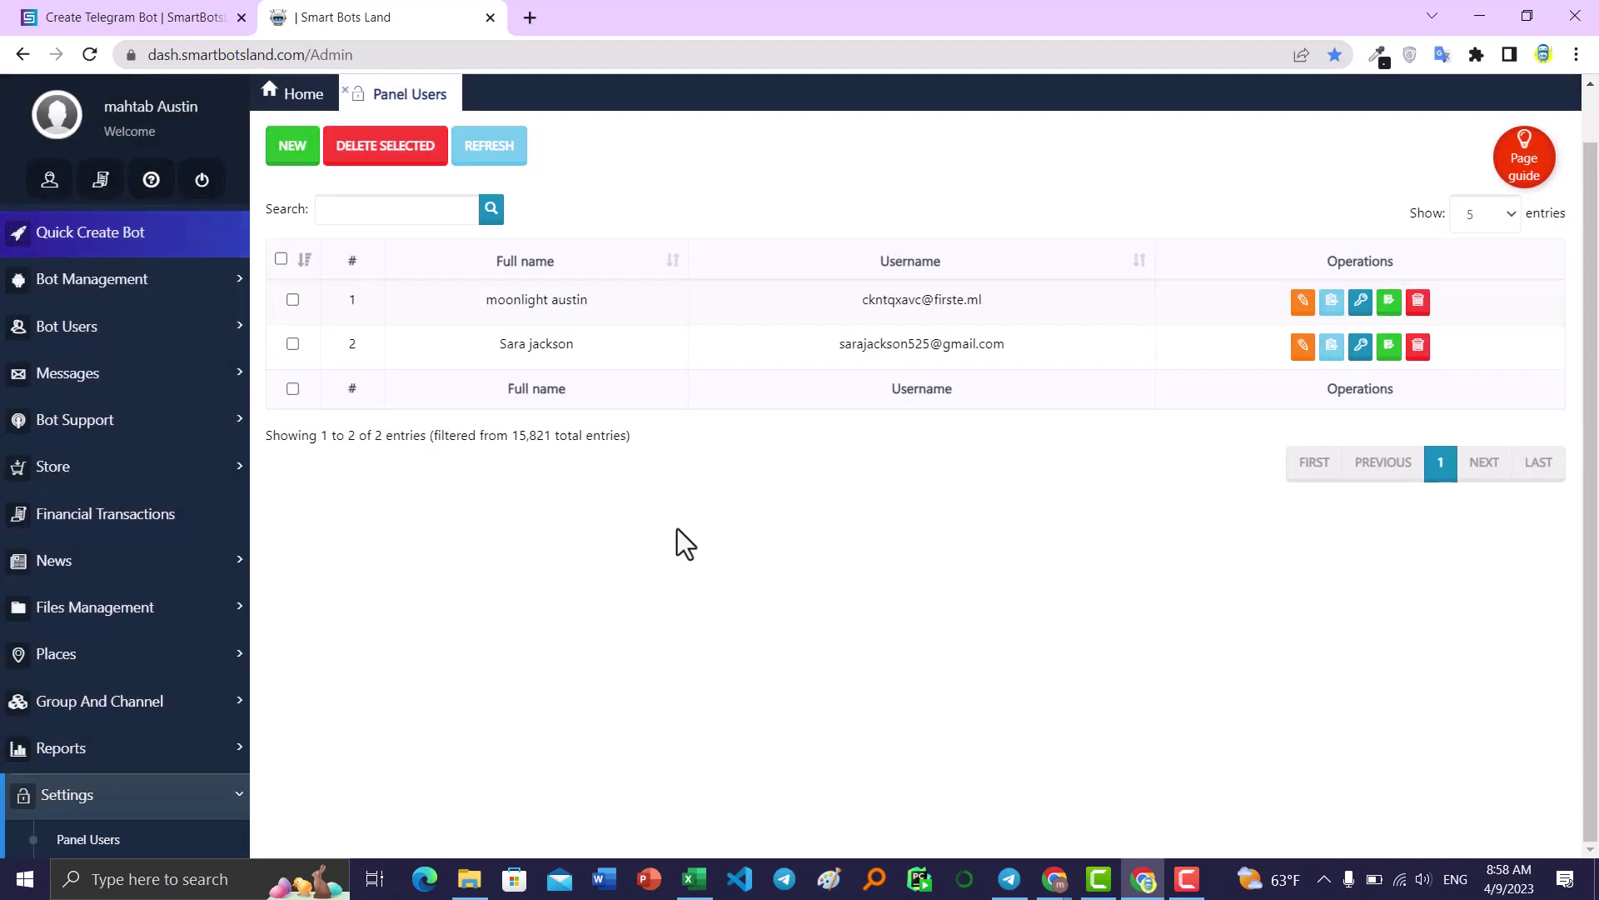
pyautogui.hotkey('ctrl', 't')
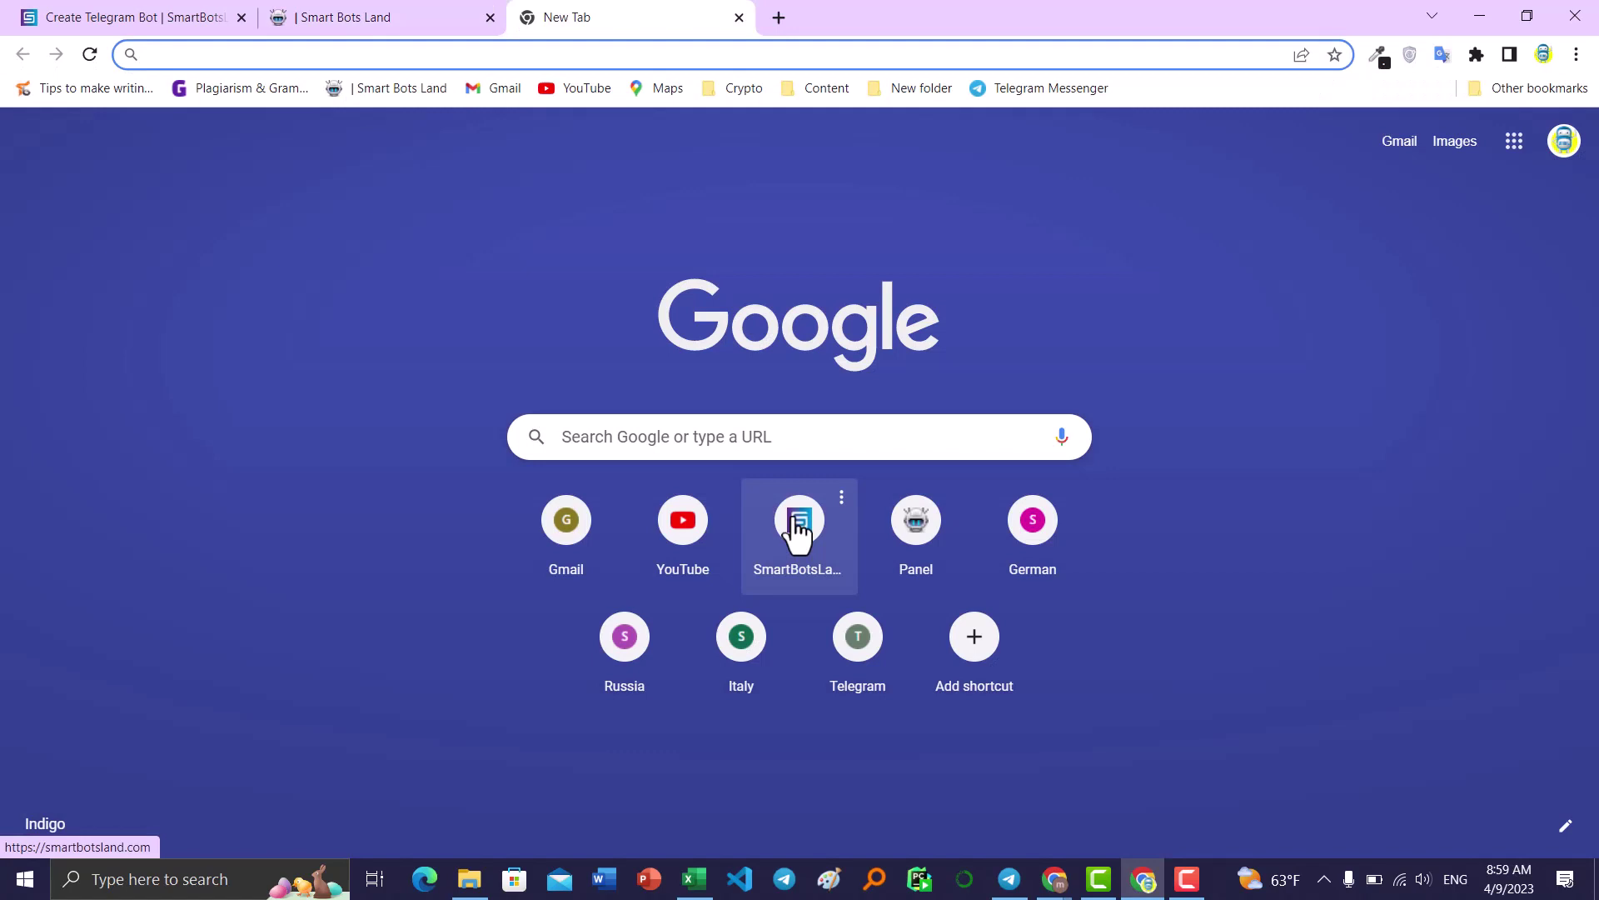
pyautogui.click(798, 528)
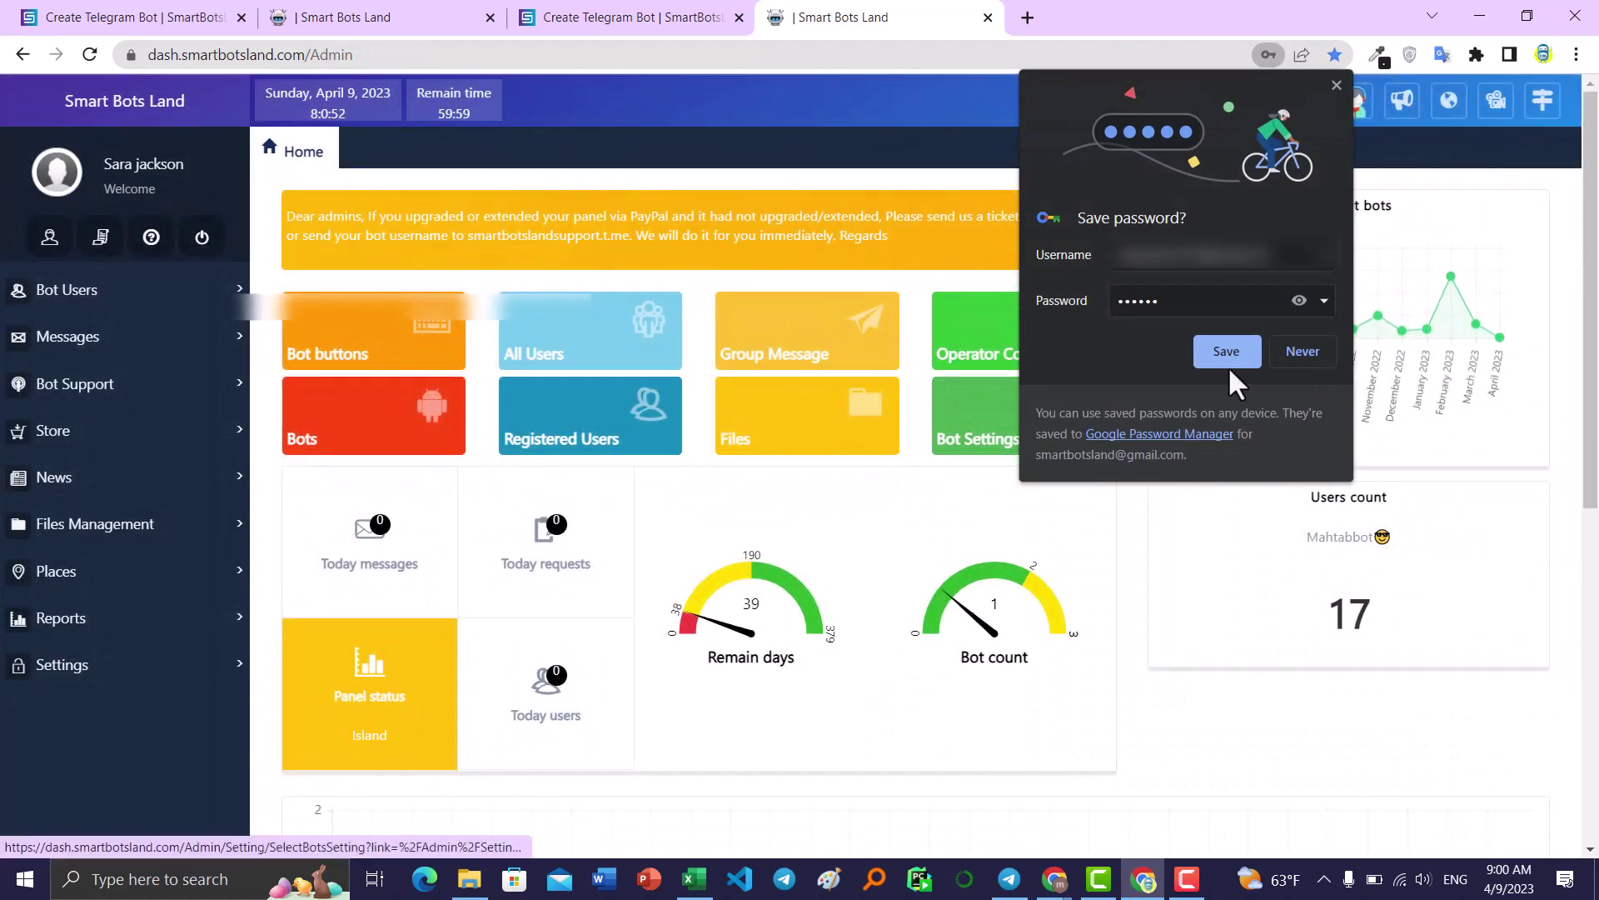
pyautogui.click(1231, 370)
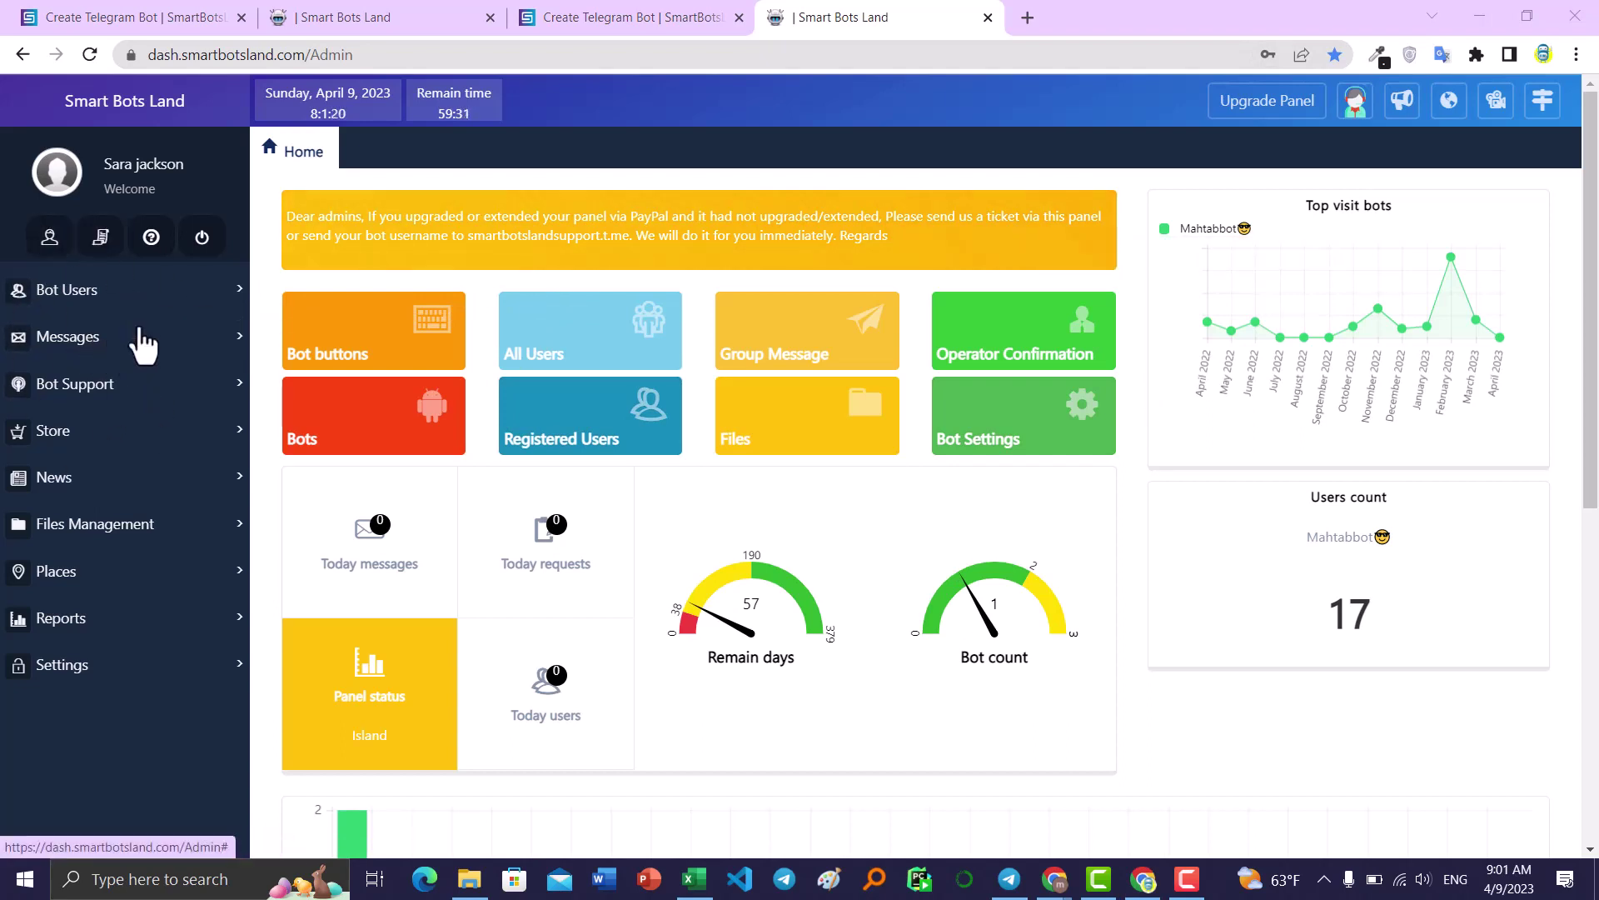
# - As Sara, view File Categories, then get denied access to the wallet page
pyautogui.click(197, 547)
pyautogui.click(188, 587)
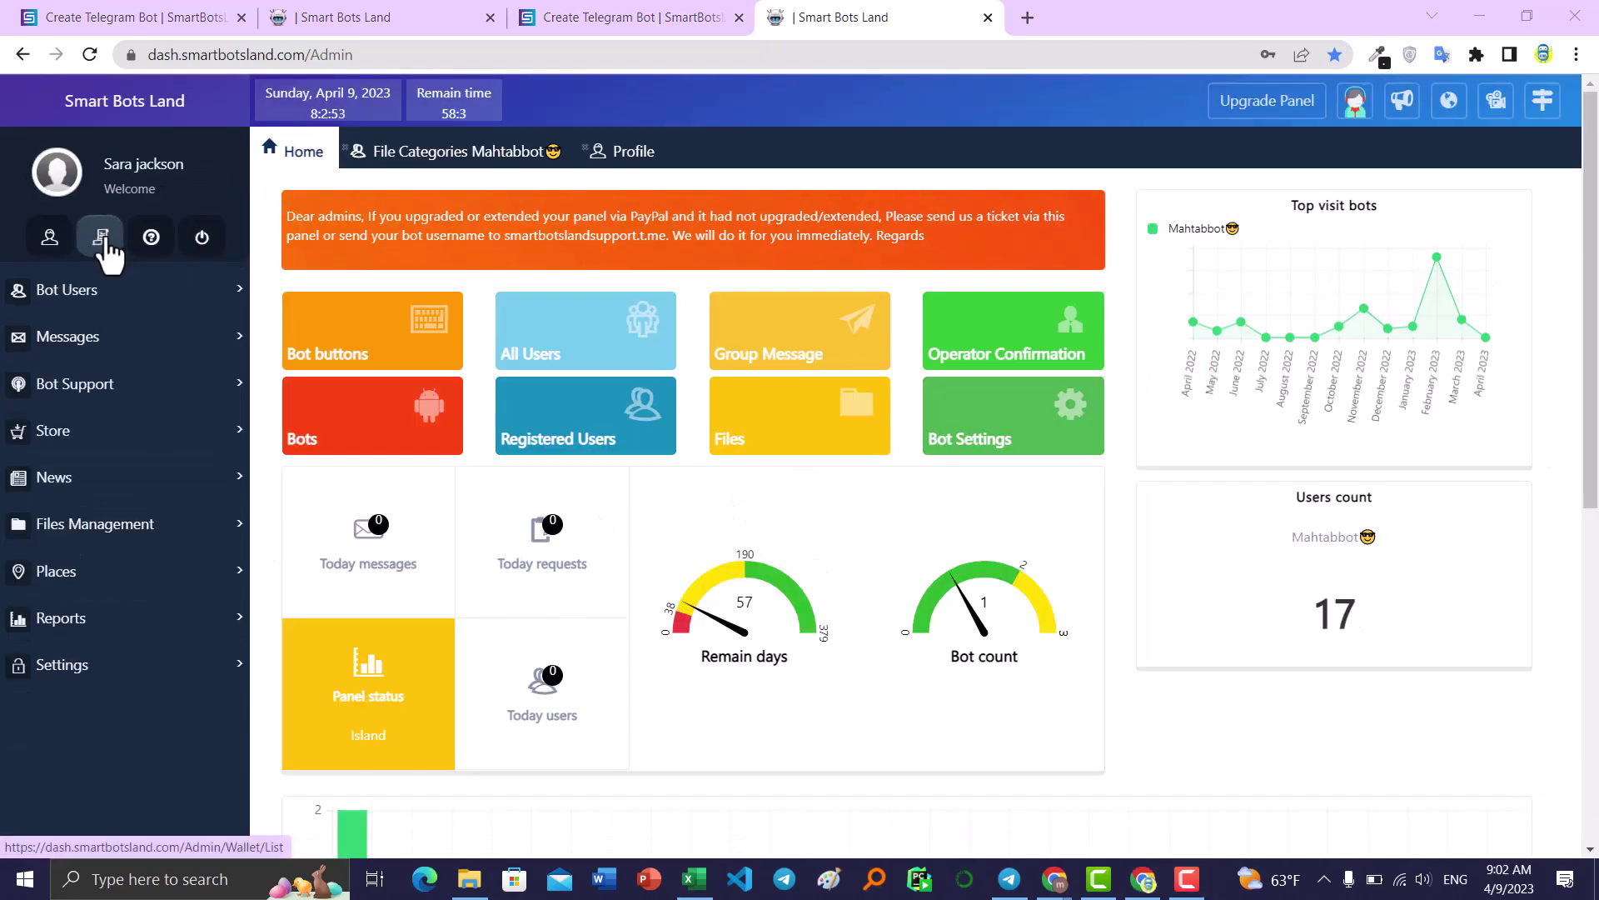
pyautogui.click(105, 241)
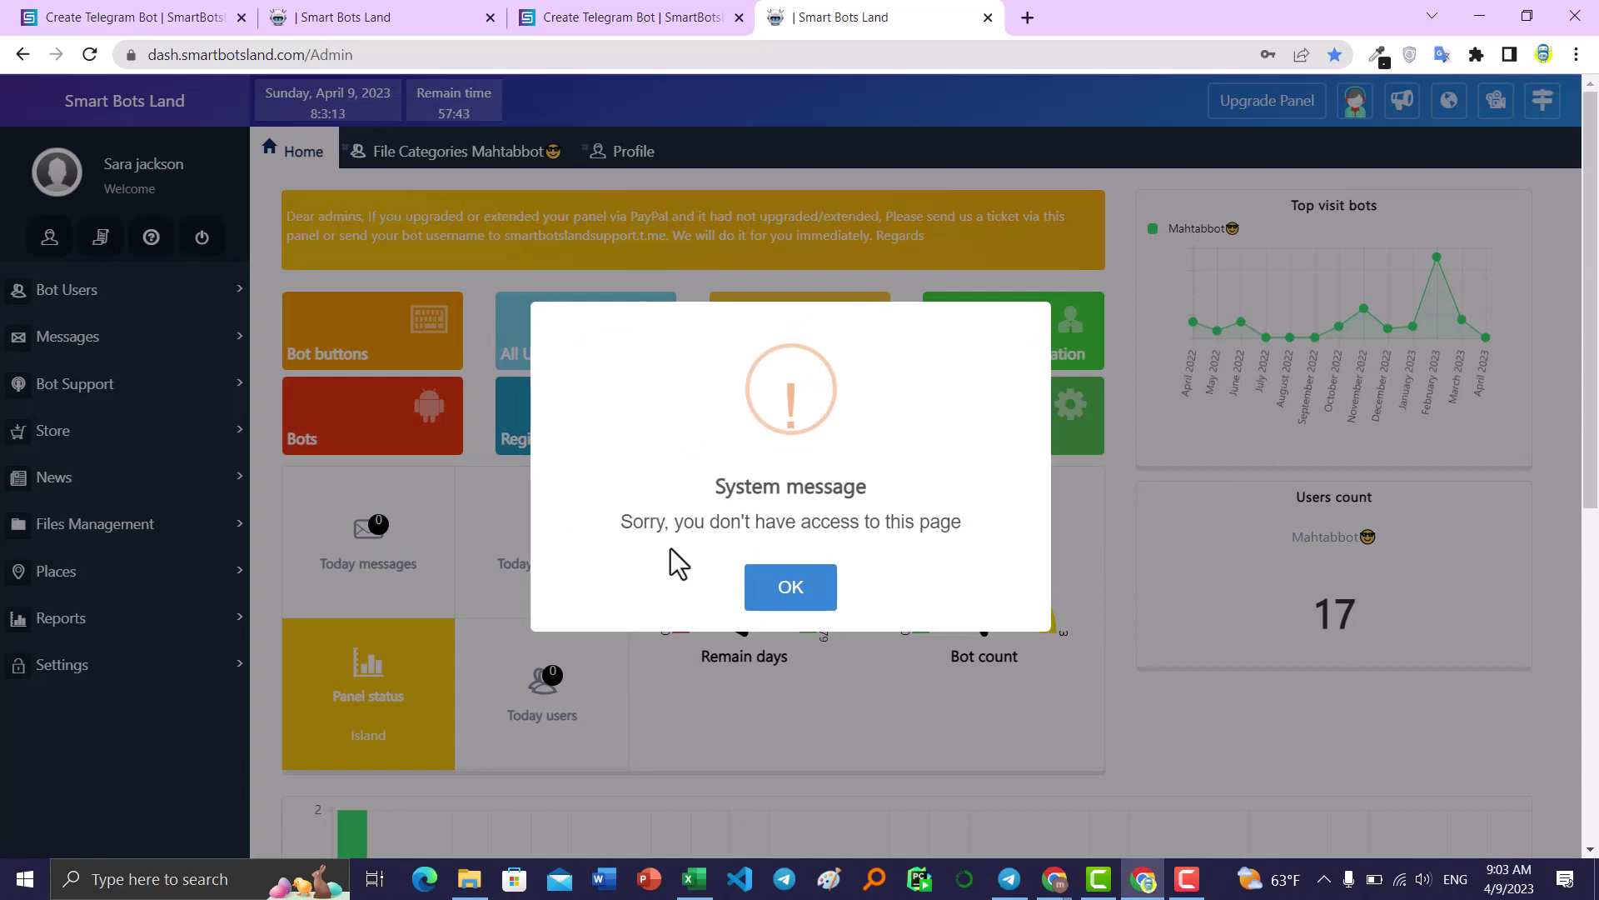
pyautogui.click(800, 613)
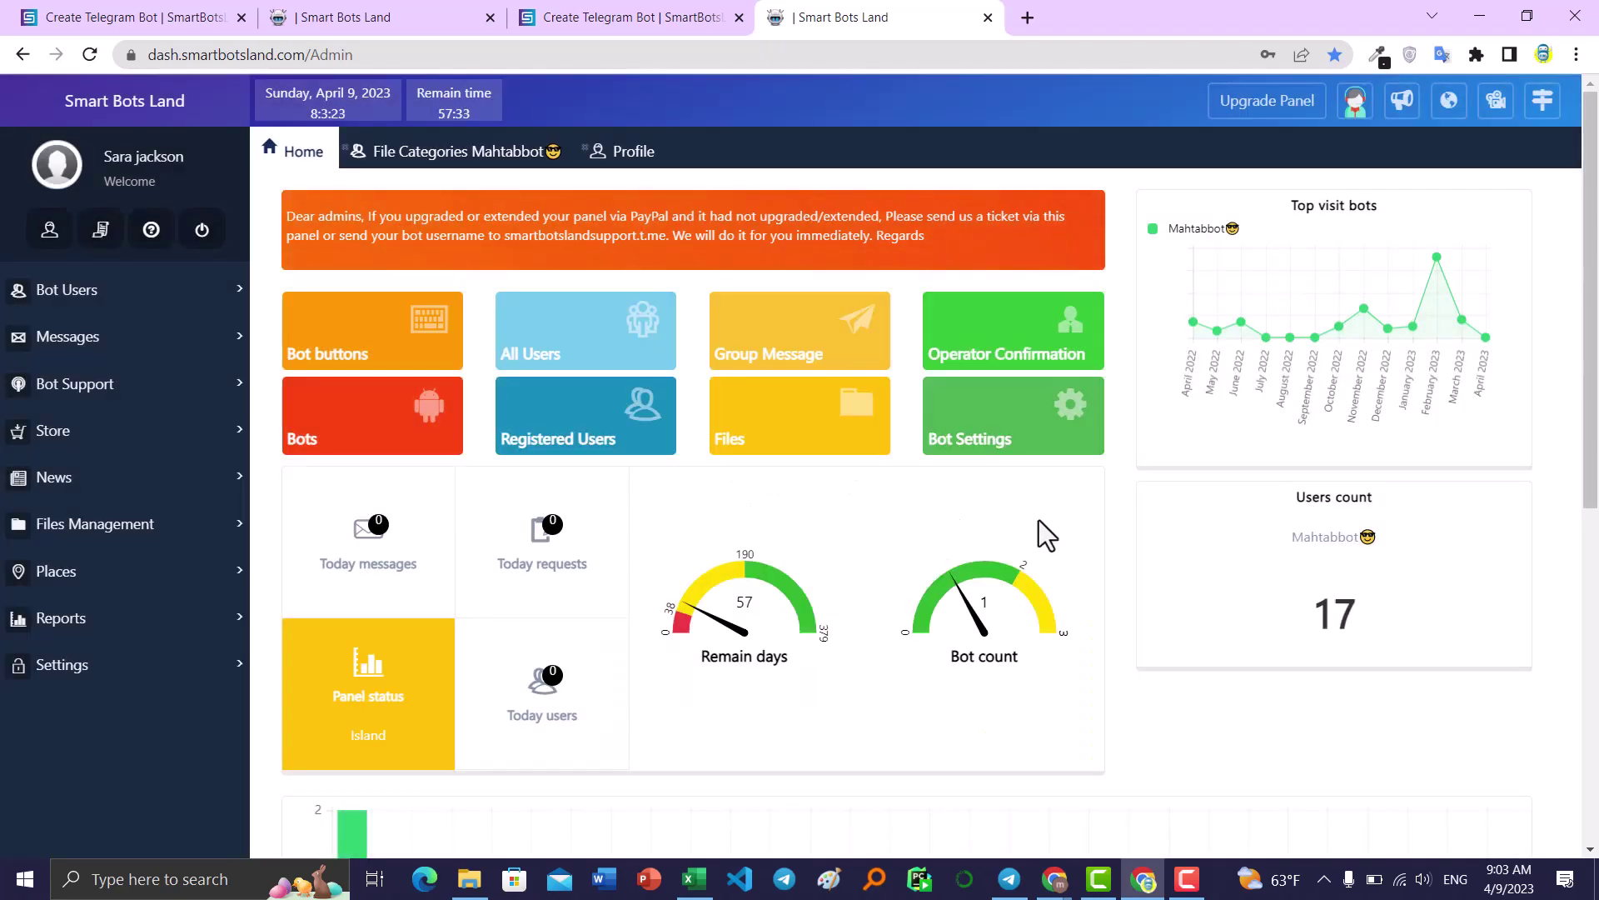